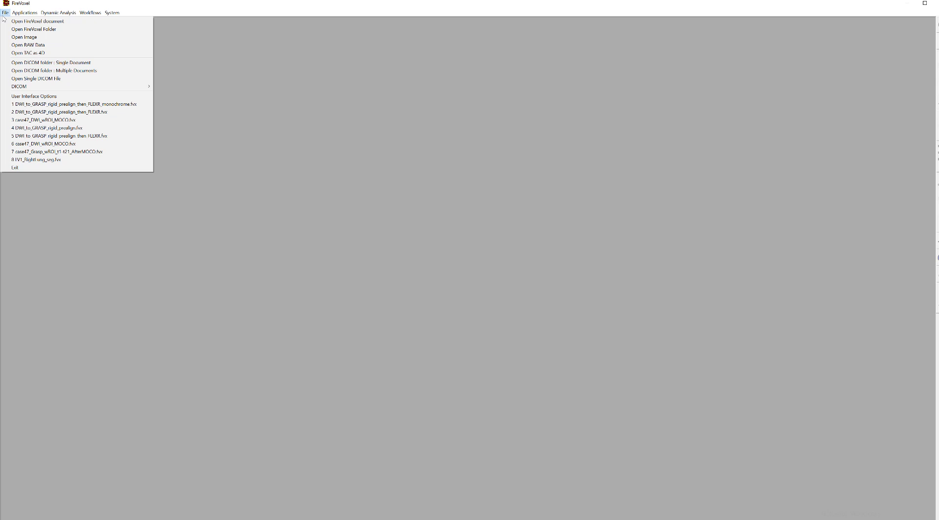
Open the recent document case47_DWI_wROI_MOCO.fvx from the File menu.
mouse_move(113, 86)
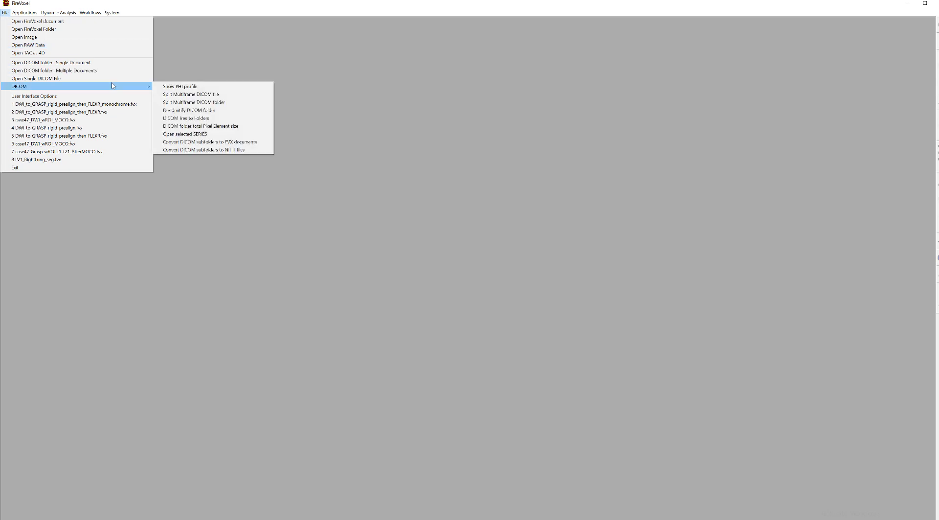
click(96, 119)
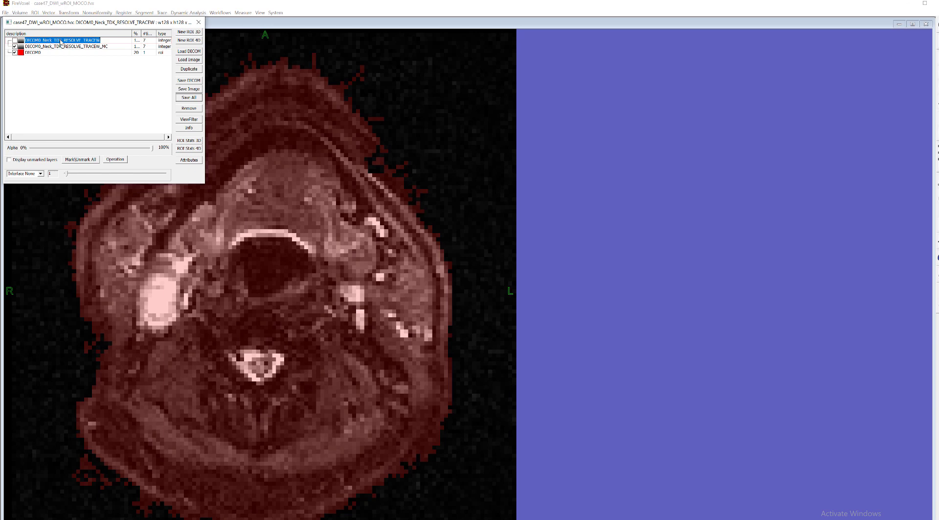
Select the DICOM0_Neck_TDK_RESOLVE_TRACEW_MC layer and uncheck the red DICOM0 ROI layer.
click(56, 46)
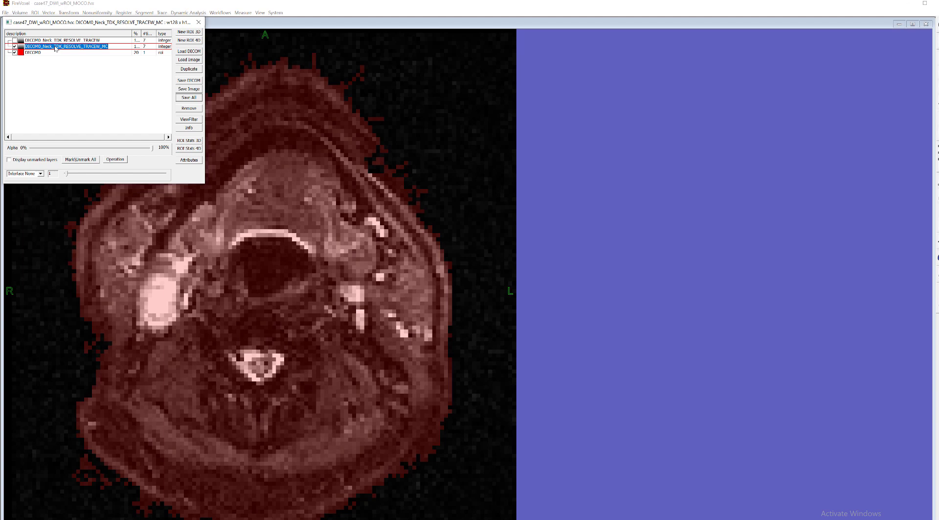
click(199, 24)
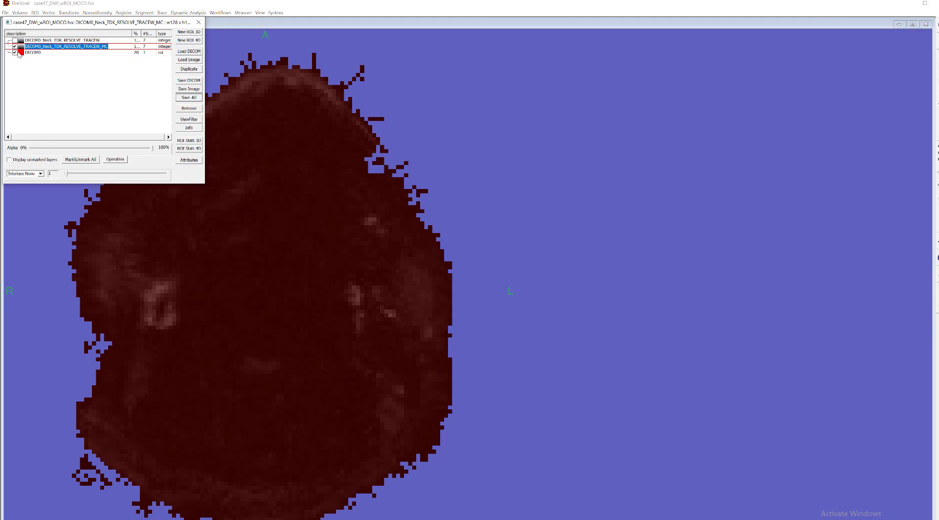
click(14, 53)
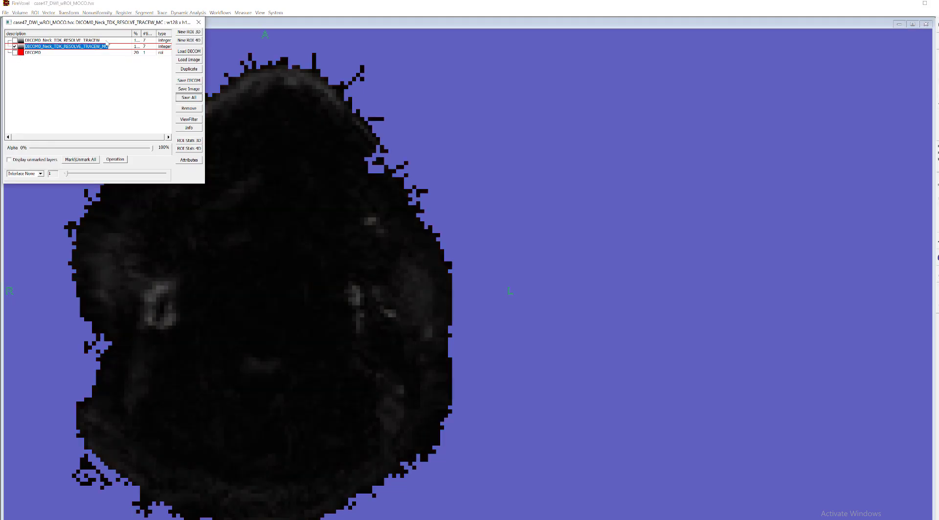
click(199, 22)
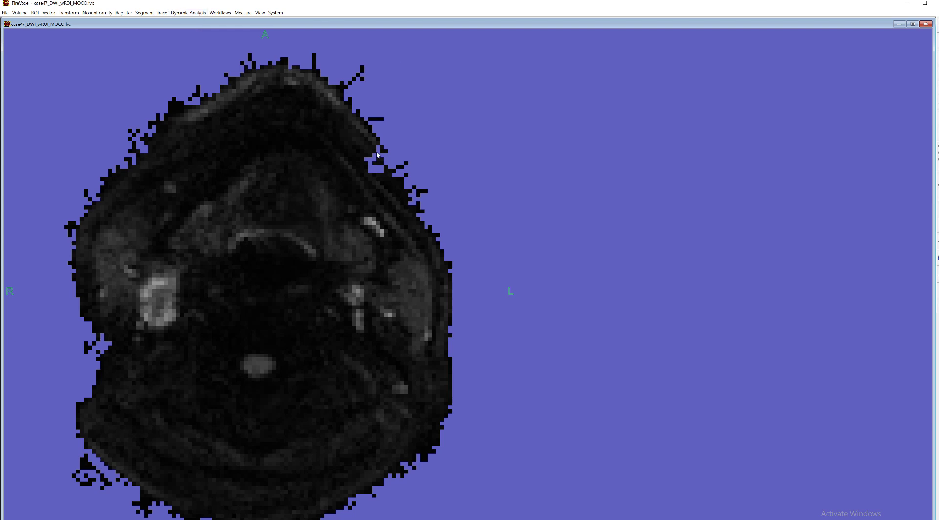
Enable Adaptive in the MC layer's ViewFilter, then scroll back to the neck slice.
key(ctrl+l)
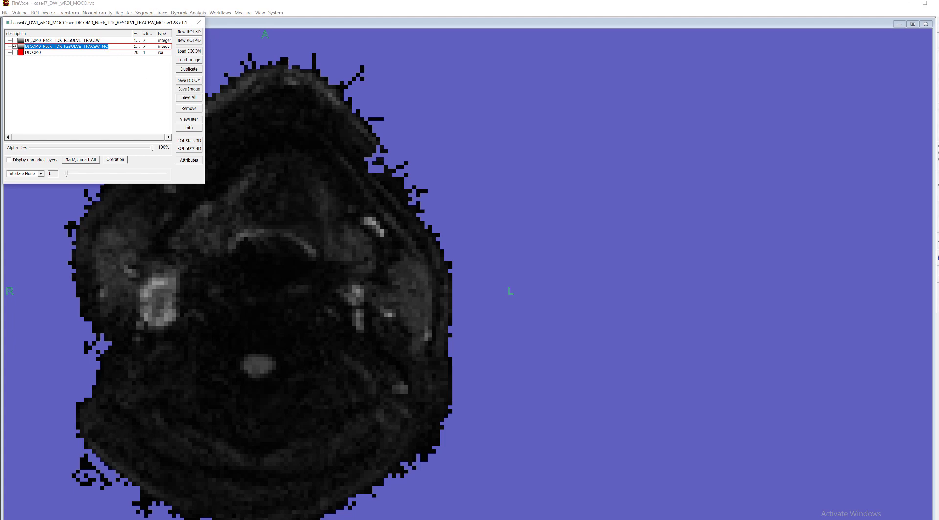
click(189, 120)
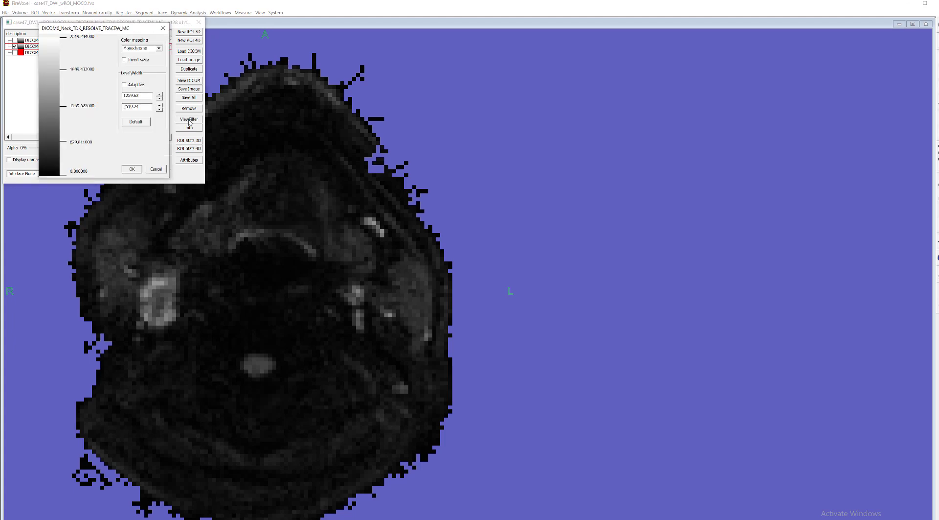
click(125, 85)
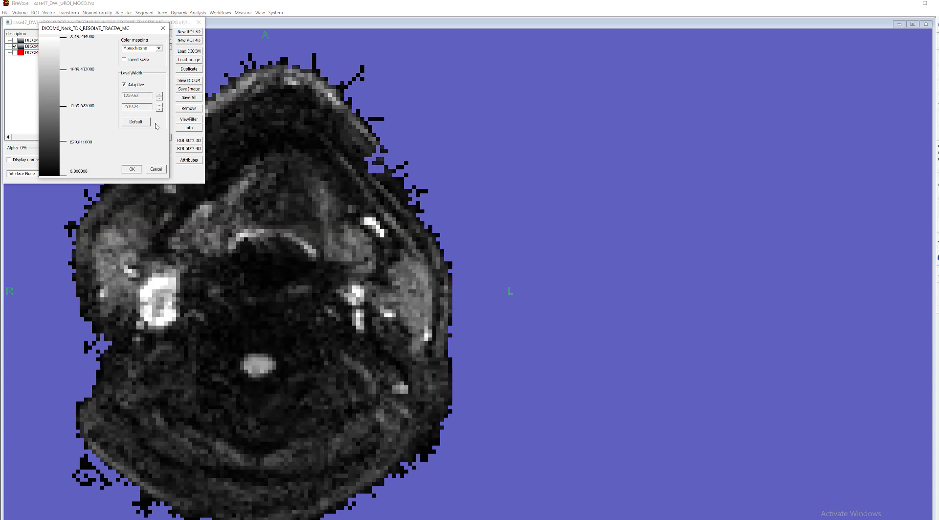
click(132, 169)
click(198, 22)
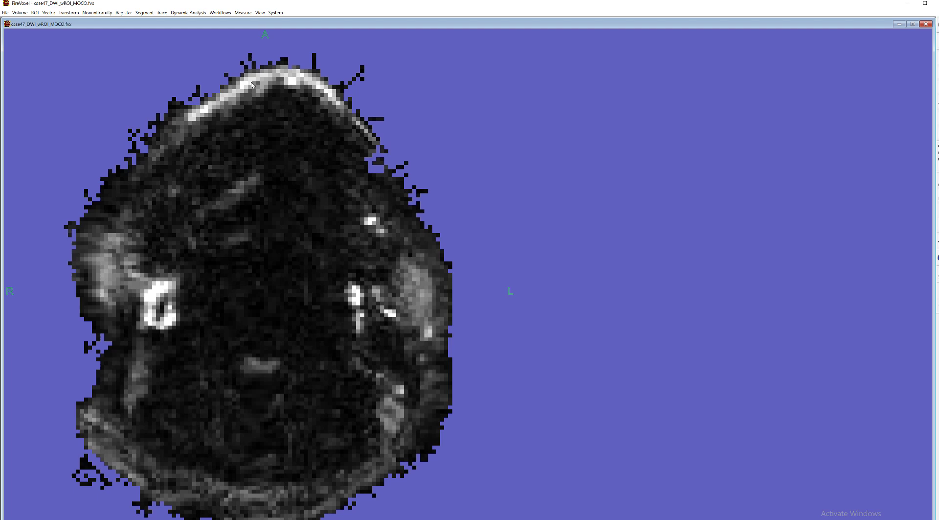
scroll(251, 81, down, 5)
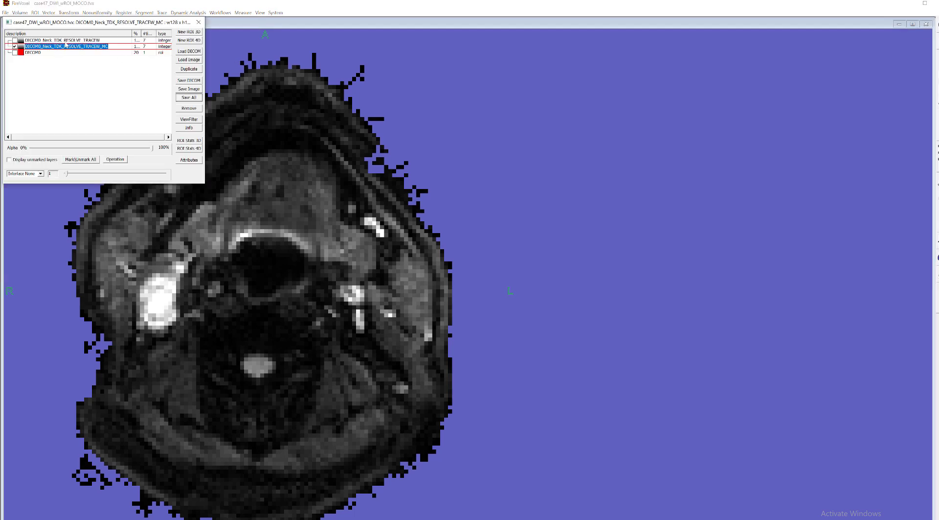
Turn the MC layer's Adaptive level/width off, then back on, leaving it adaptive.
click(189, 120)
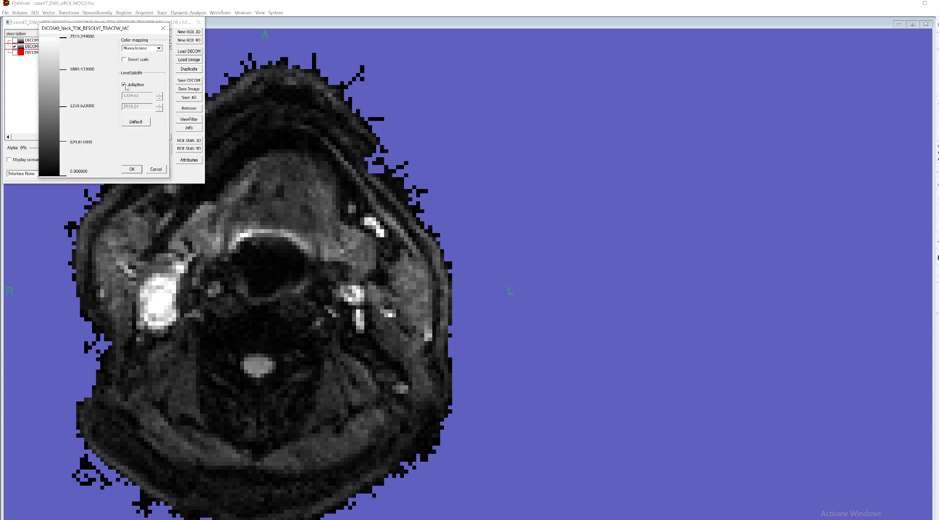
click(125, 86)
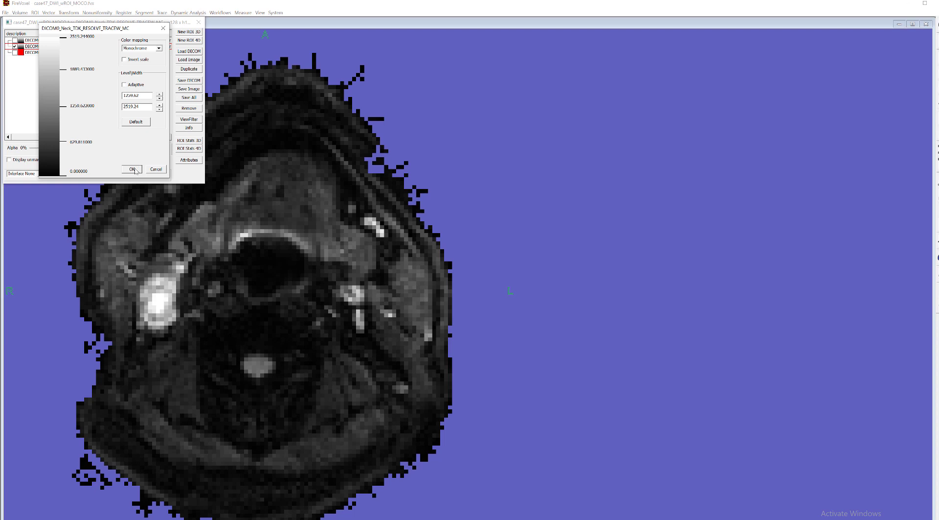
click(133, 169)
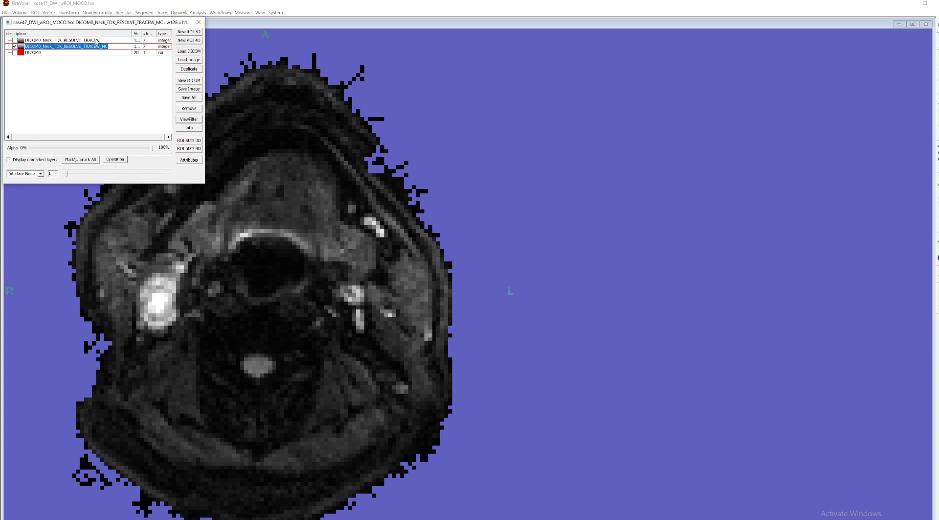
click(186, 120)
click(124, 85)
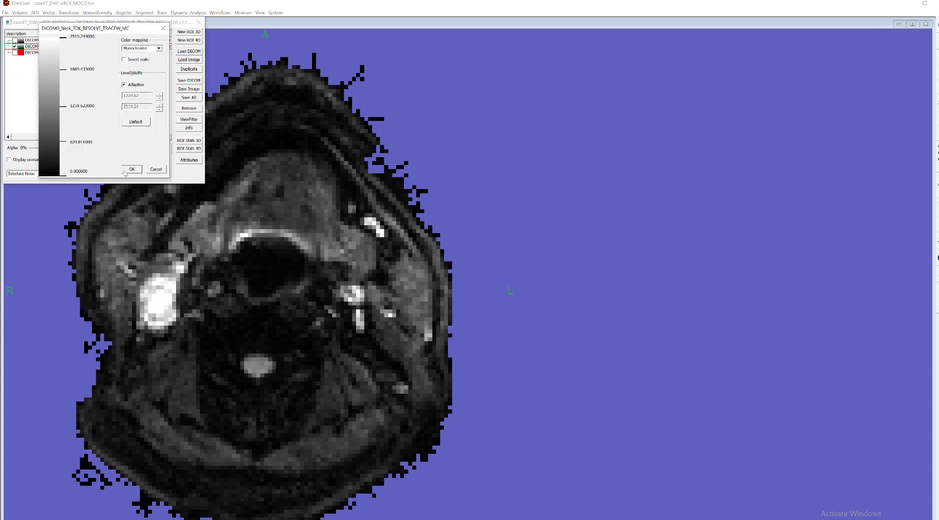
click(131, 169)
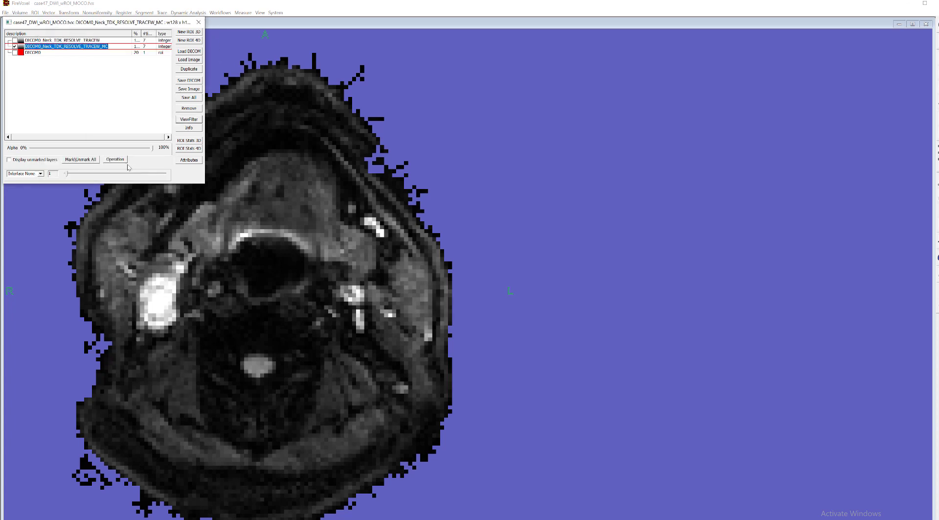
click(197, 23)
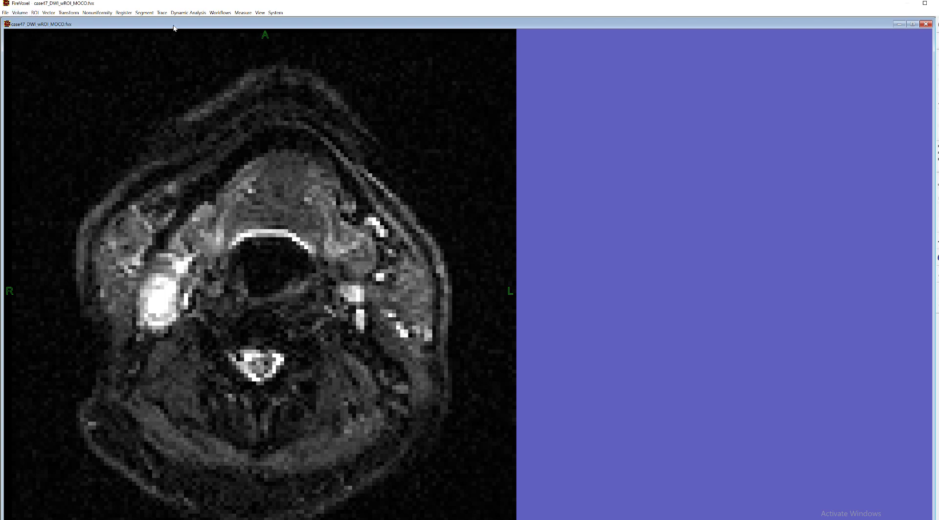
Re-show the DICOM0 ROI layer, then run Volume > Split 4D Volume into Layers.
double_click(132, 67)
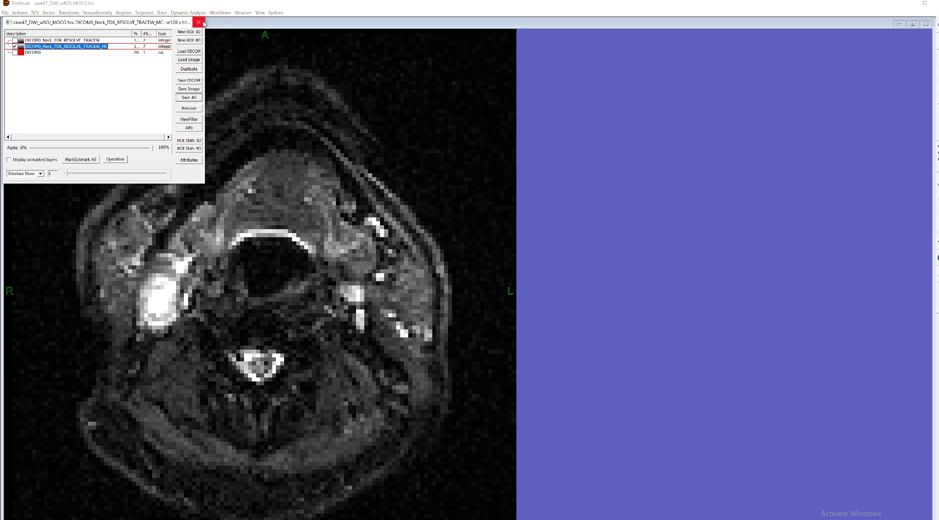
click(15, 52)
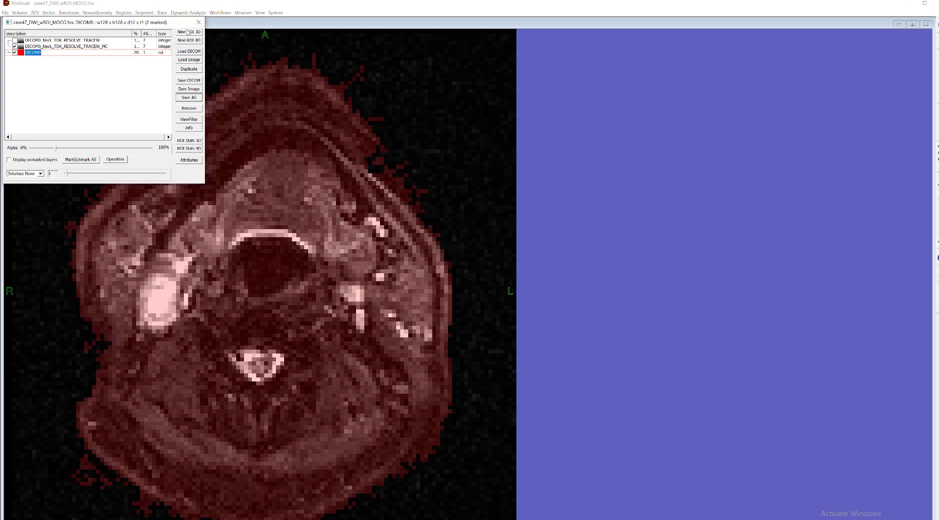
click(198, 22)
click(19, 12)
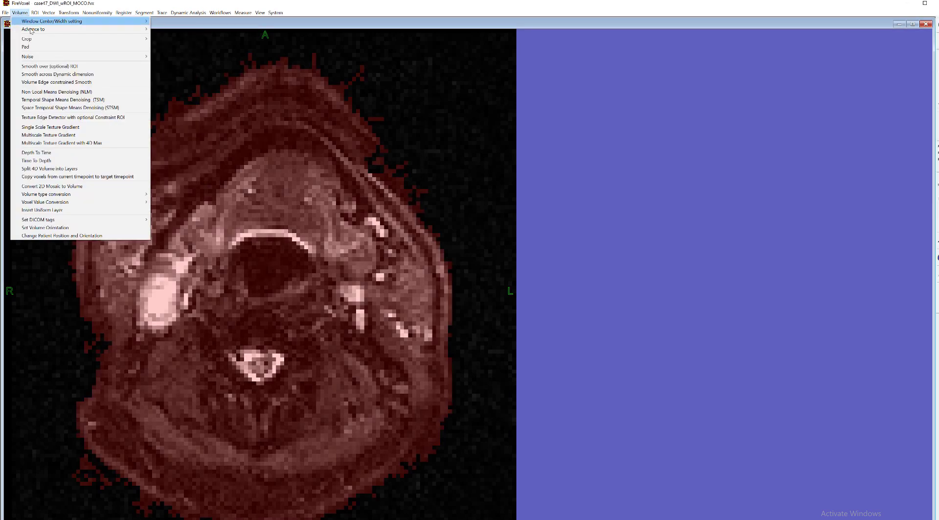
click(69, 170)
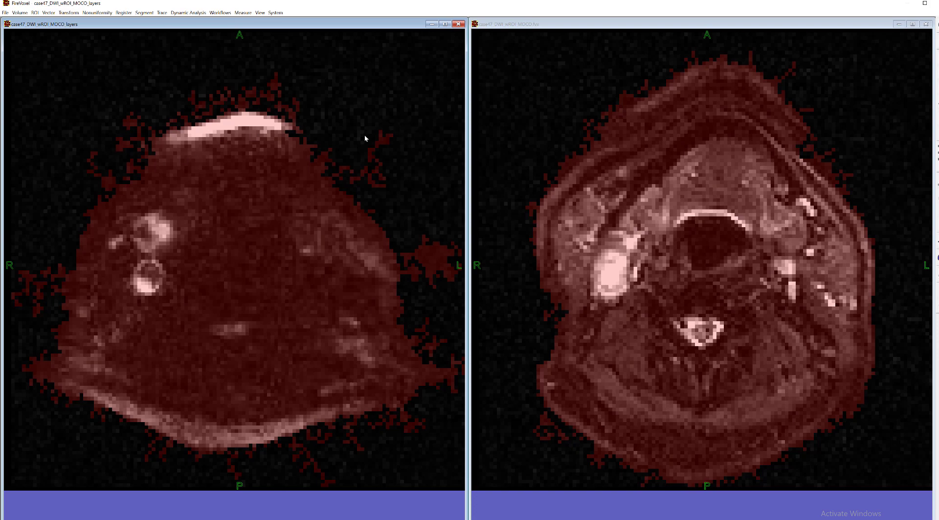
Maximize the _layers document and move the t5 timepoint layer below t6.
scroll(365, 134, down, 3)
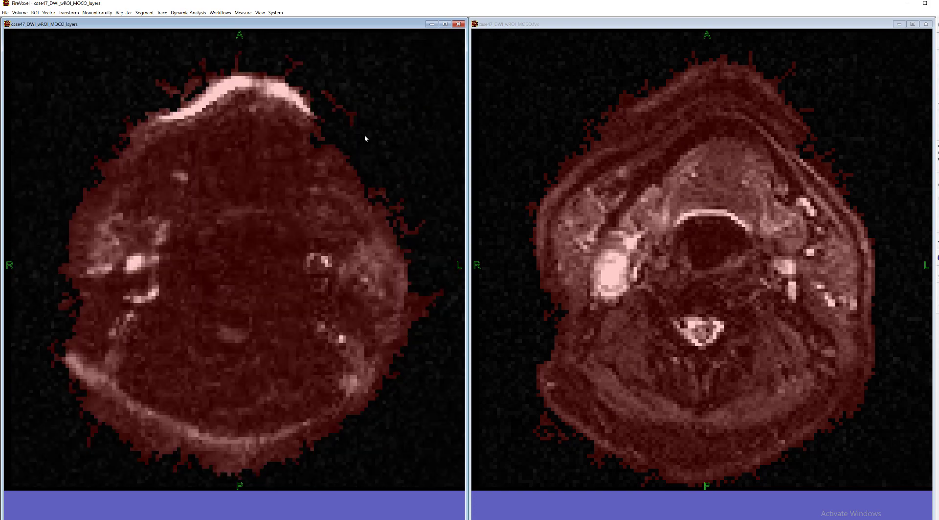
click(919, 28)
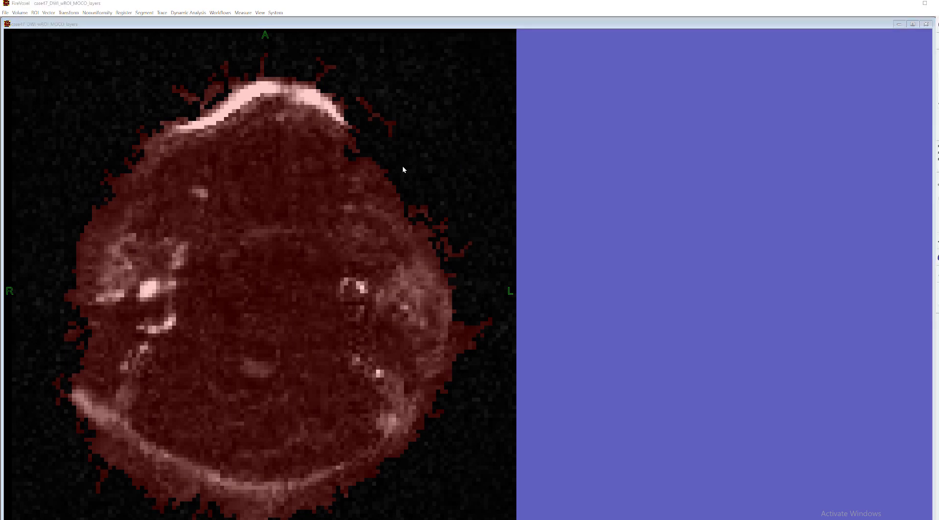
key(l)
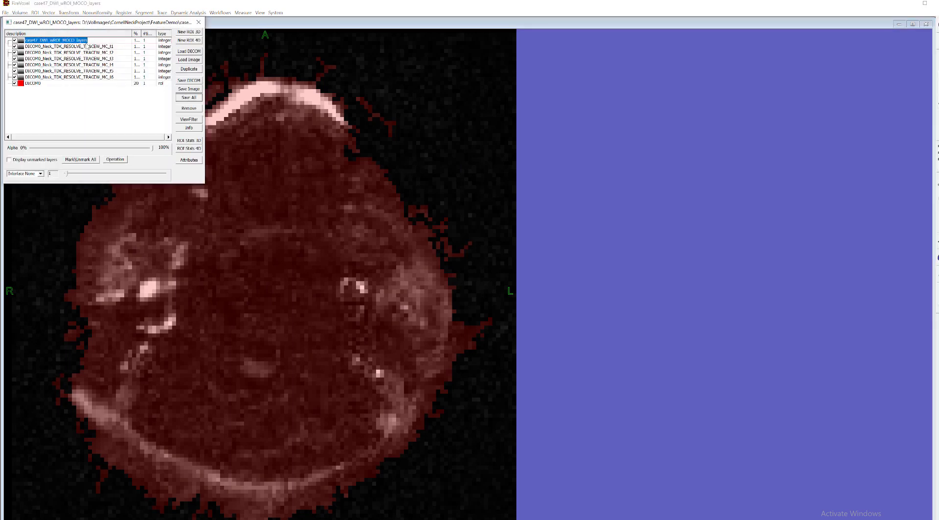
click(89, 47)
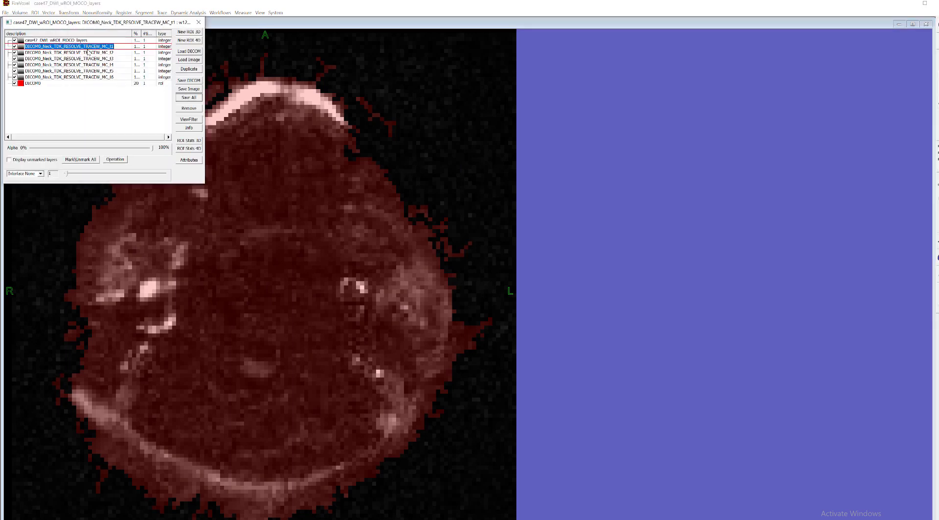
click(89, 53)
click(91, 59)
click(93, 66)
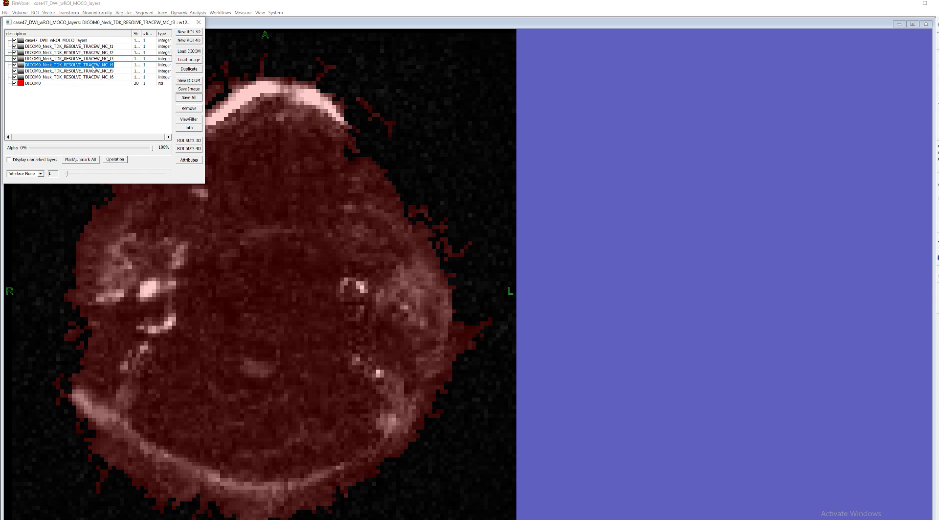
drag(93, 71, 97, 82)
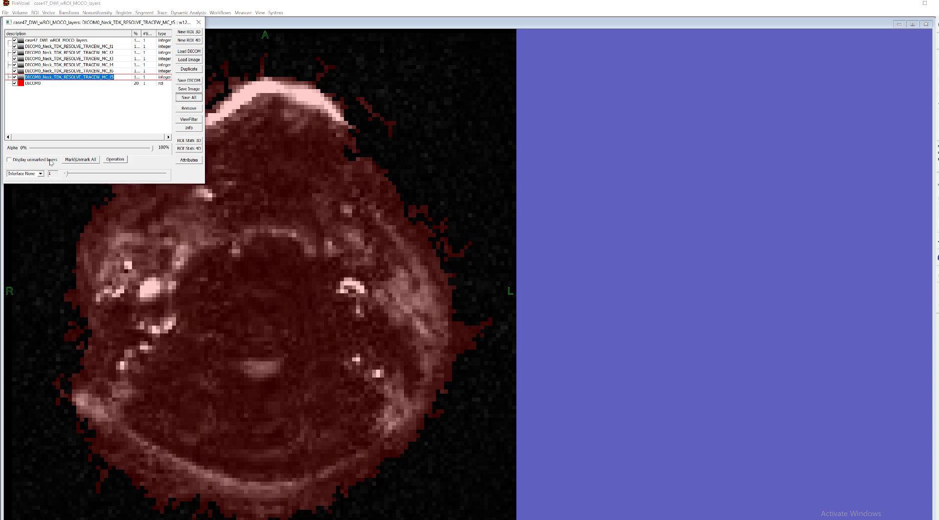
Unmark all layers, check the first layer and t5, and drag Alpha toward 0%.
click(86, 160)
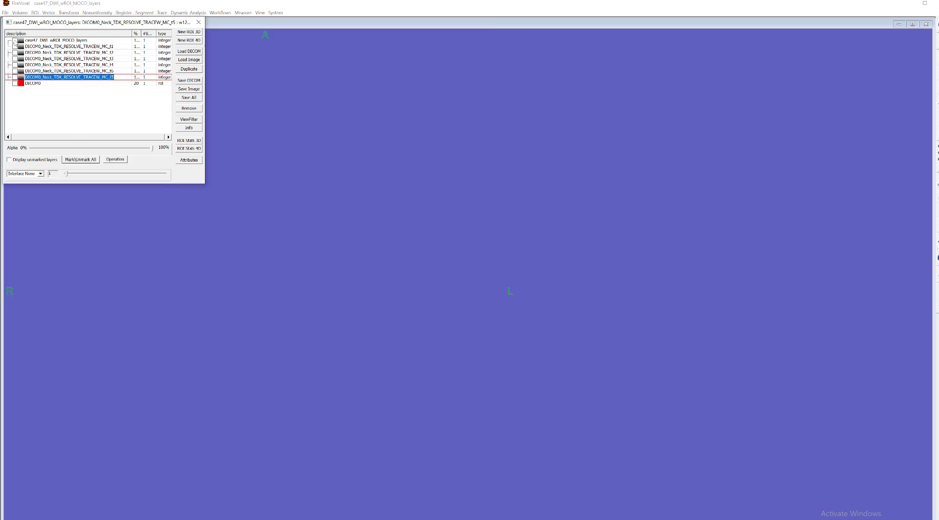
click(15, 40)
click(15, 77)
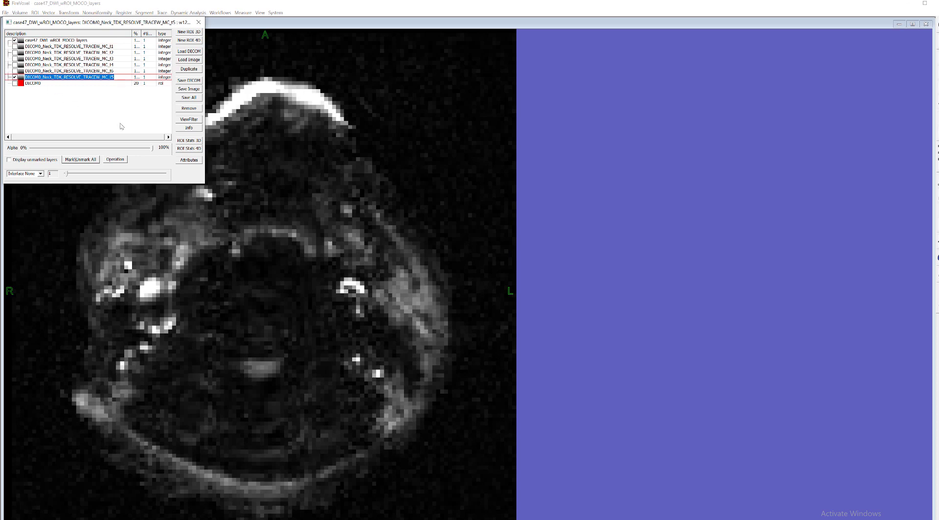
mouse_move(153, 150)
mouse_down()
mouse_move(37, 154)
mouse_move(162, 155)
mouse_up()
click(199, 23)
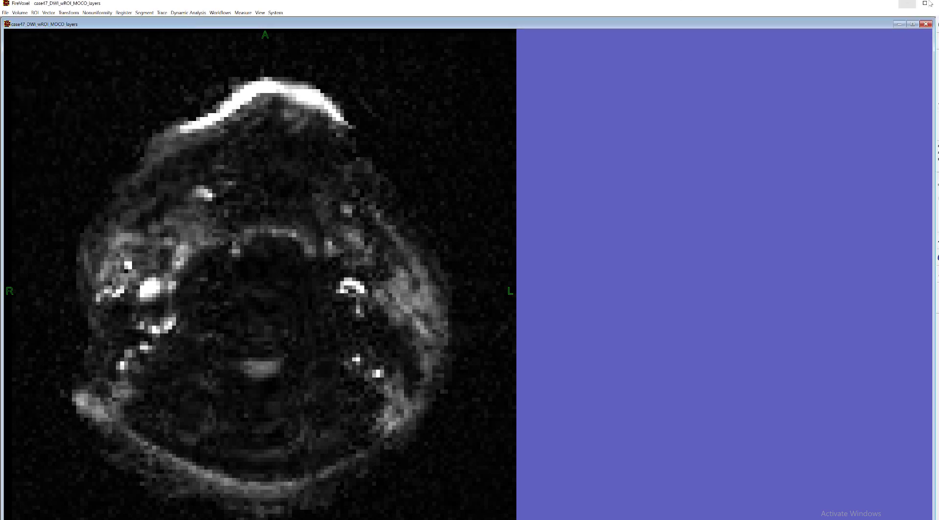
Close the _layers document without saving and open DWI_to_GRASP_rigid_prealign_then_FLEXR_monochrome.fvx.
click(926, 24)
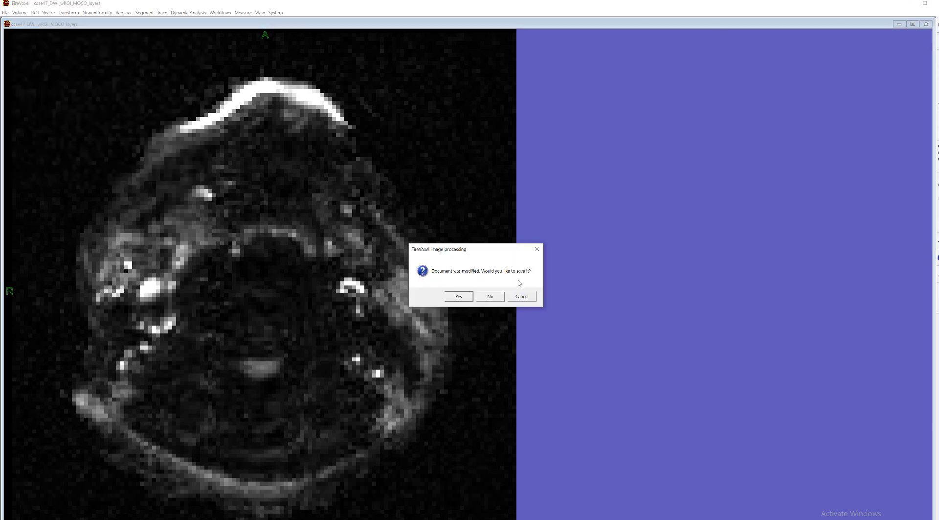
click(530, 295)
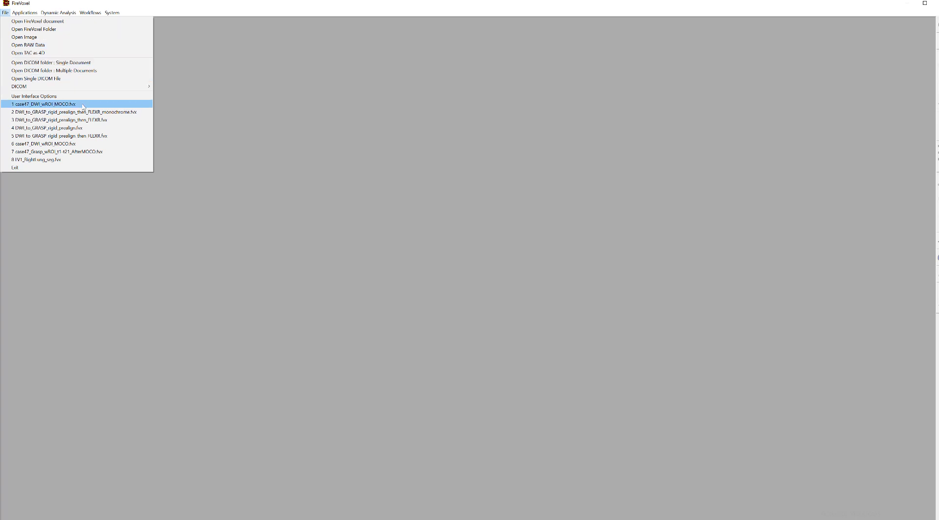
click(44, 22)
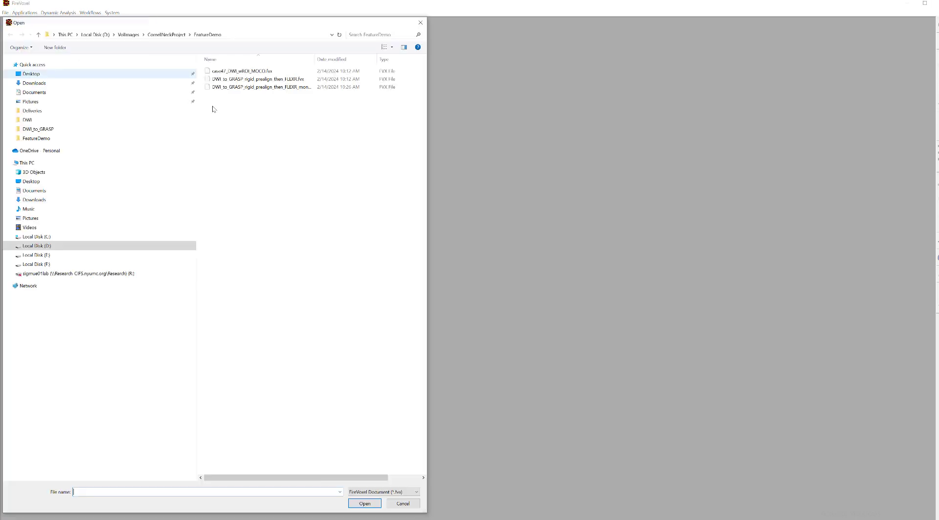
double_click(278, 87)
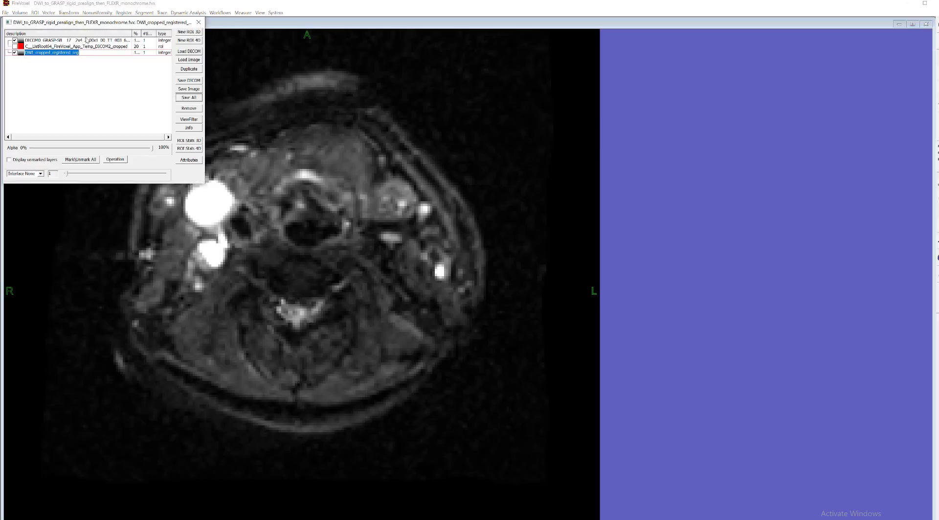
Hide and re-show the DWI layer to compare it with the GRASP image.
click(14, 53)
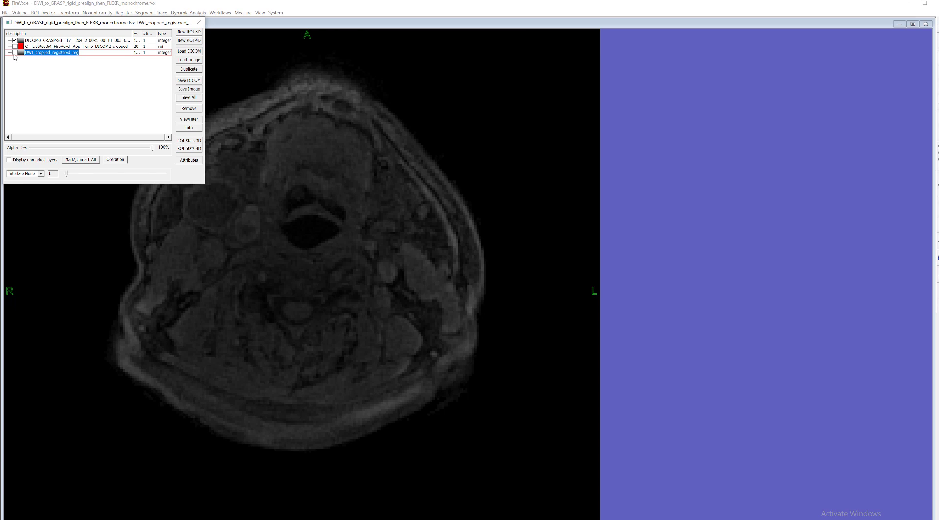
click(15, 53)
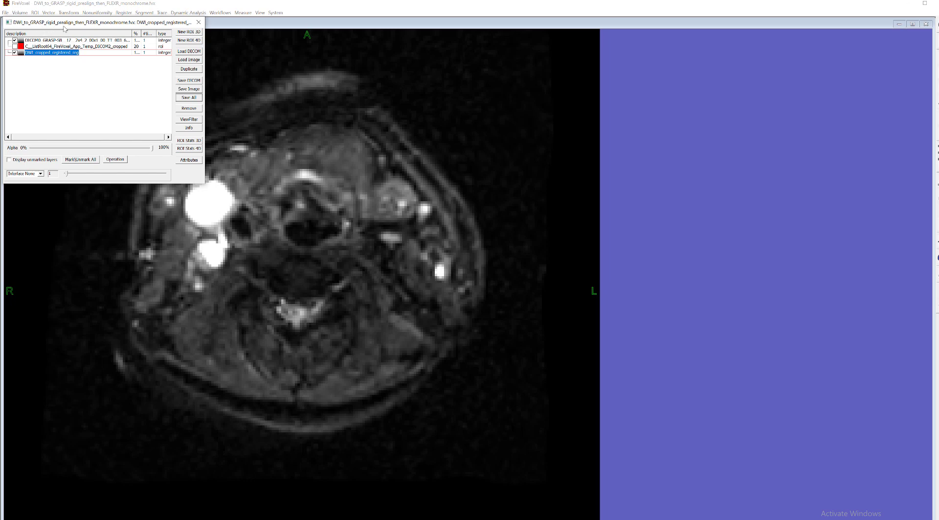
drag(64, 23, 650, 87)
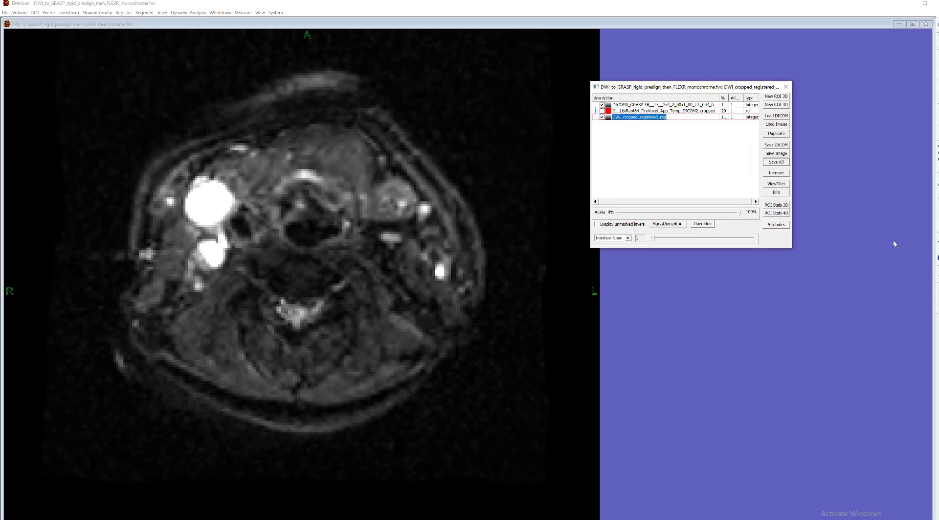
click(786, 86)
Open recent DWI_to_GRASP_rigid_prealign_then_FLEXR.fvx and adjust its red/green Alpha blend.
click(5, 13)
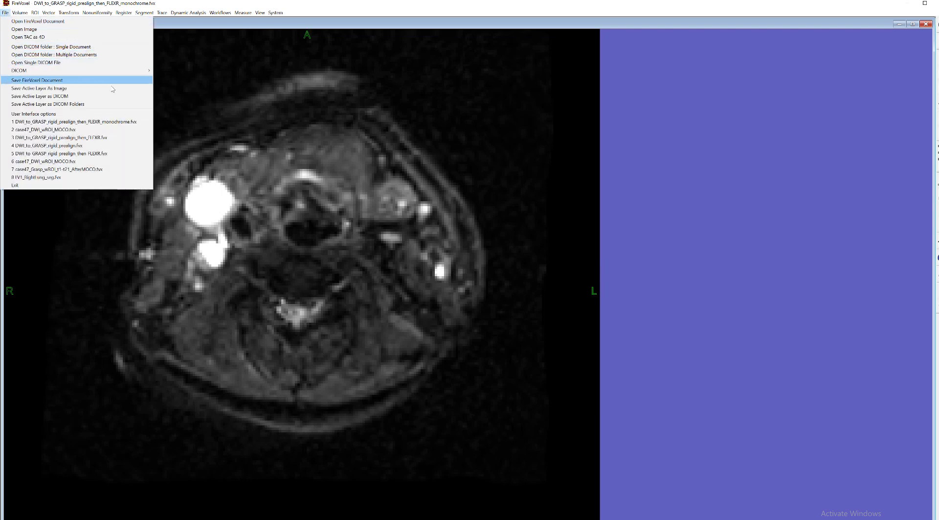
click(109, 138)
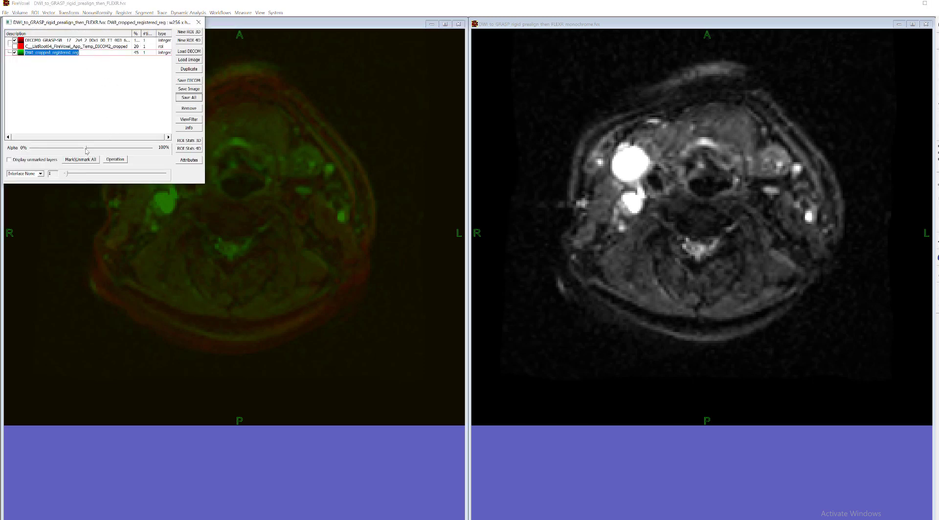
mouse_move(86, 151)
mouse_down()
mouse_move(69, 149)
mouse_move(137, 150)
mouse_move(68, 154)
mouse_move(97, 153)
mouse_up()
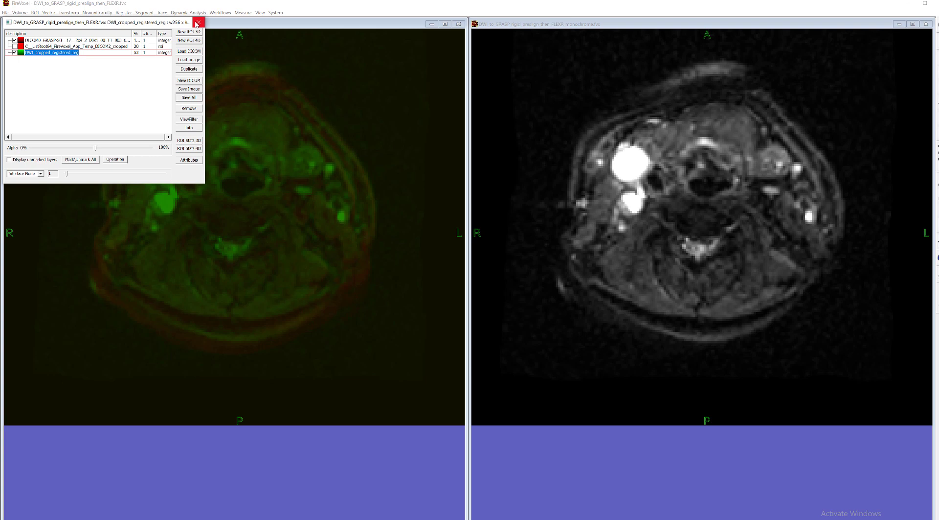
click(199, 23)
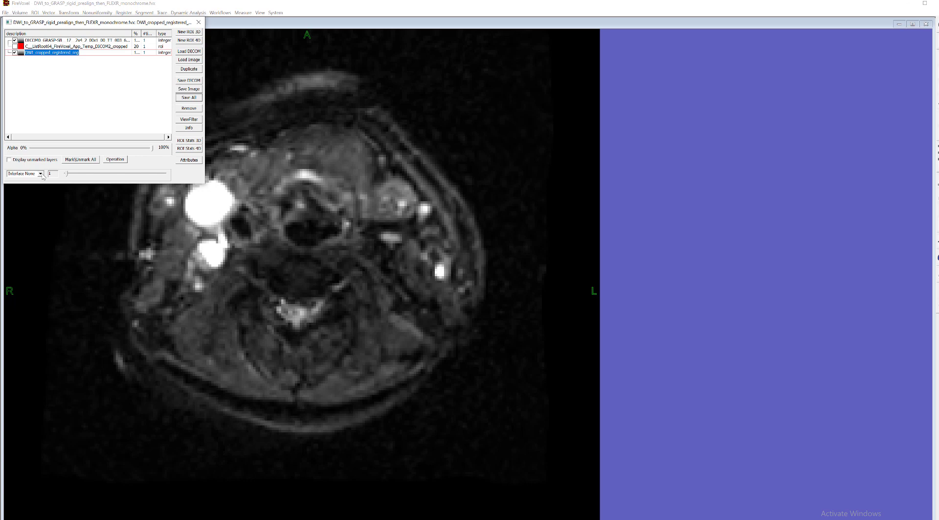
Set the interlace mode to Interlace X and drag the slider to vary vertical stripe width.
click(41, 174)
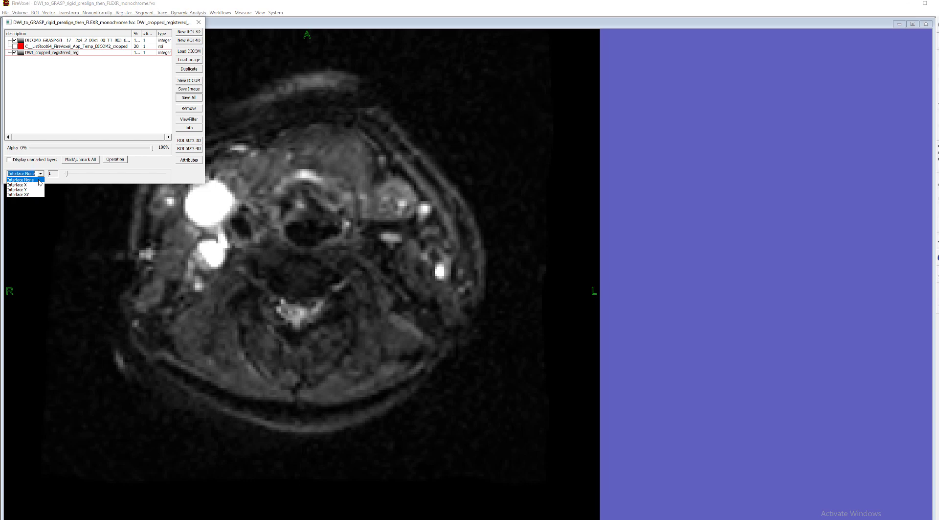
click(37, 185)
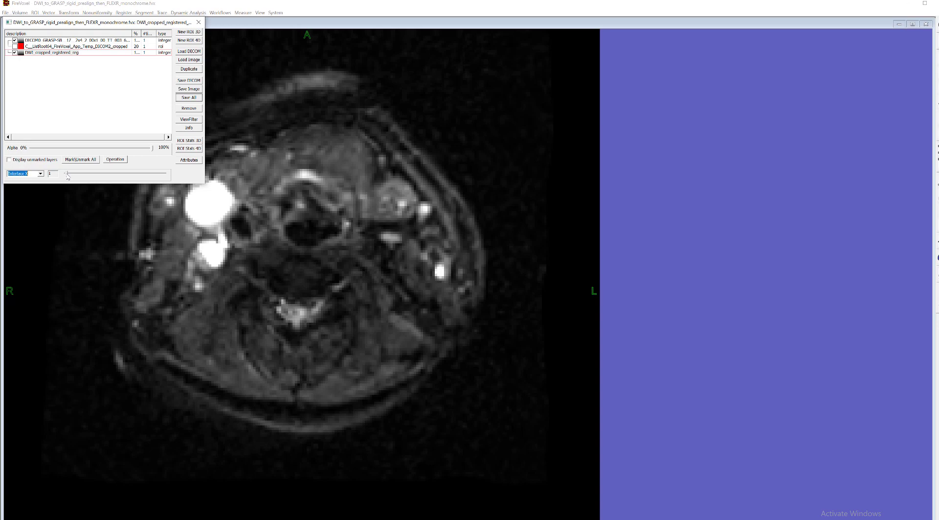
drag(67, 177, 124, 174)
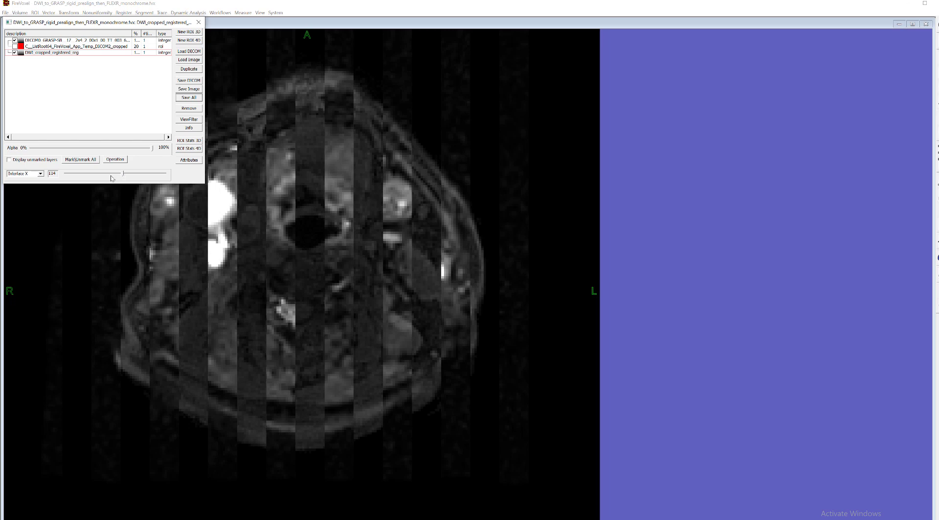
scroll(111, 178, down, 10)
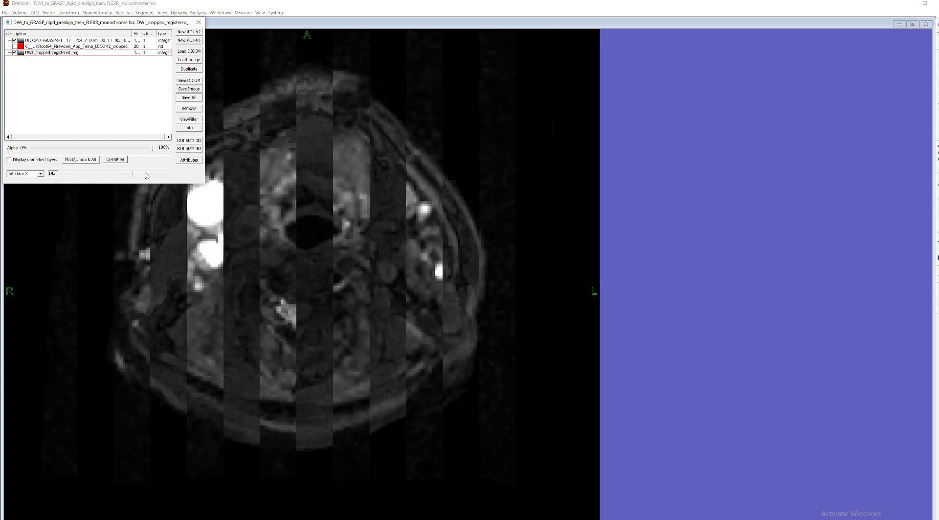
scroll(147, 176, down, 20)
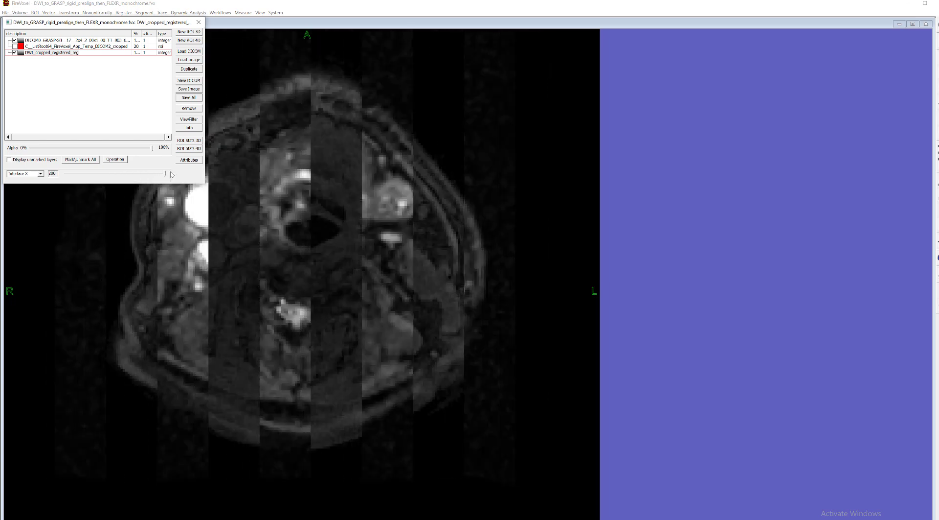
scroll(166, 174, up, 20)
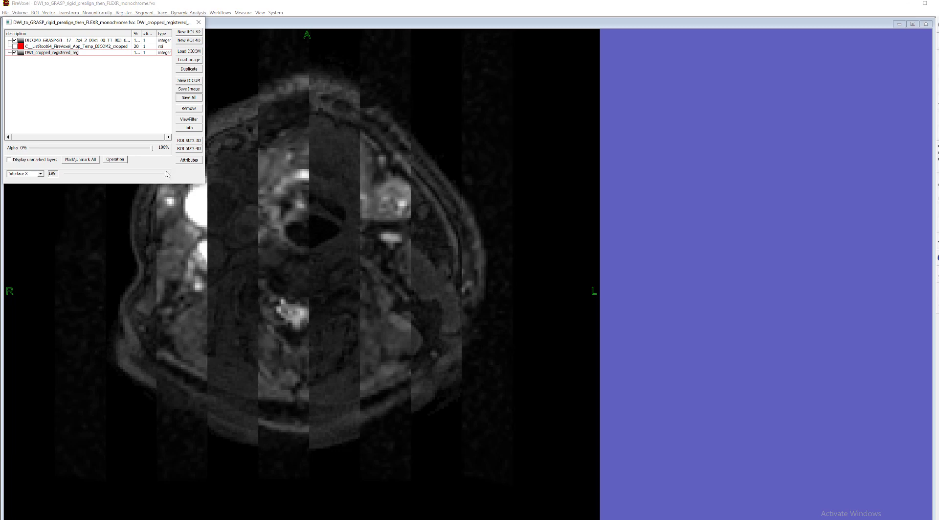
scroll(122, 174, up, 20)
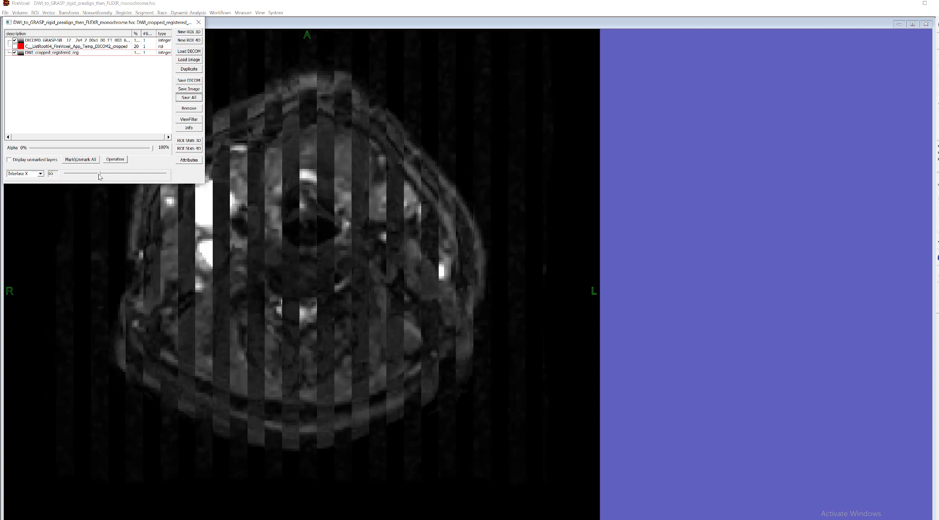
Switch to Interlace Y and widen the horizontal bands to about 112.
click(41, 173)
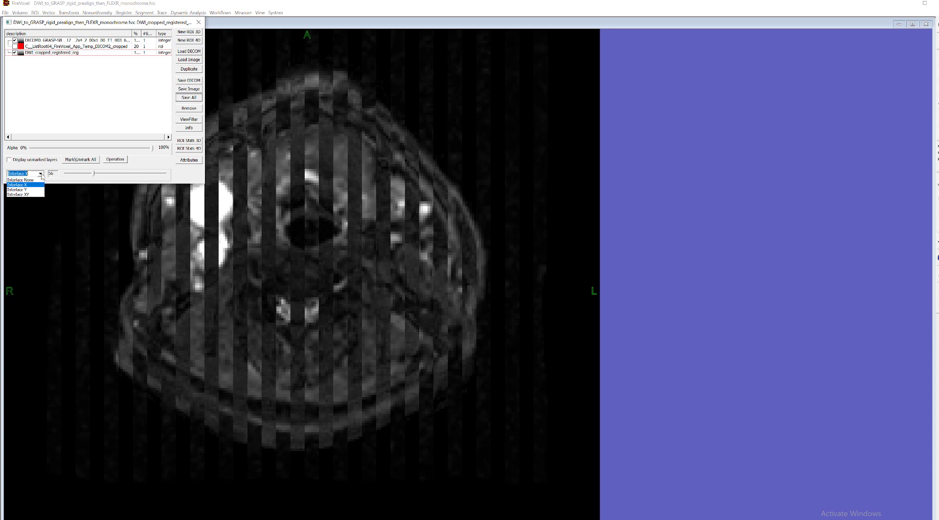
click(34, 188)
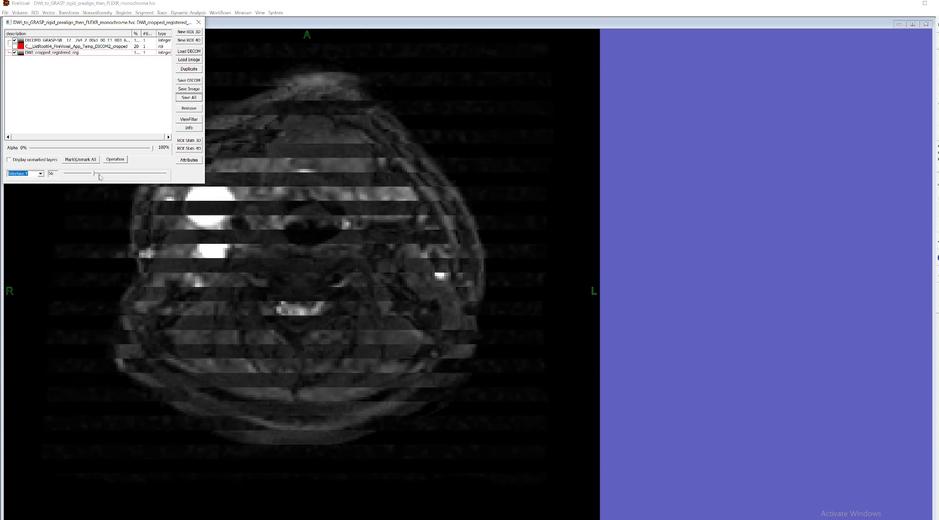
scroll(99, 177, up, 2)
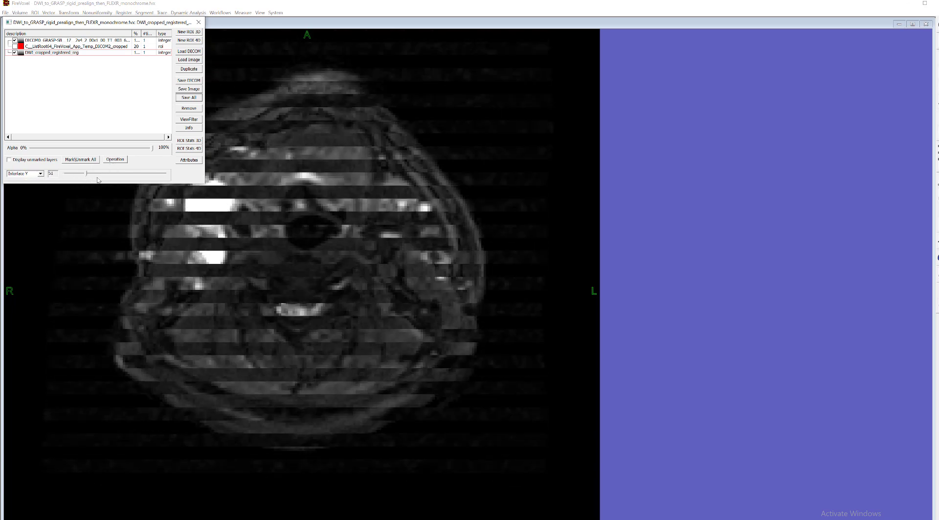
drag(87, 174, 121, 175)
scroll(150, 178, down, 2)
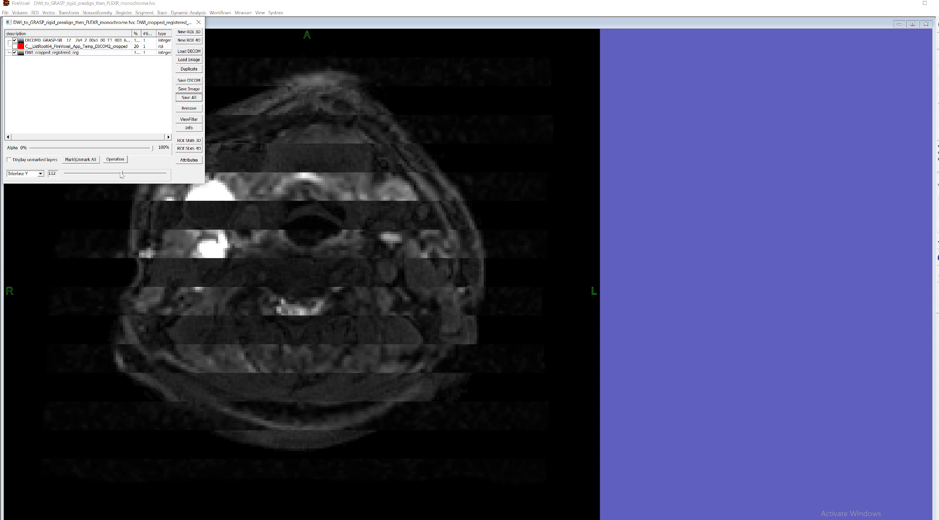
Switch to Interlace XY, resize the checkerboard squares smaller then larger, and return to Interlace Y.
click(43, 175)
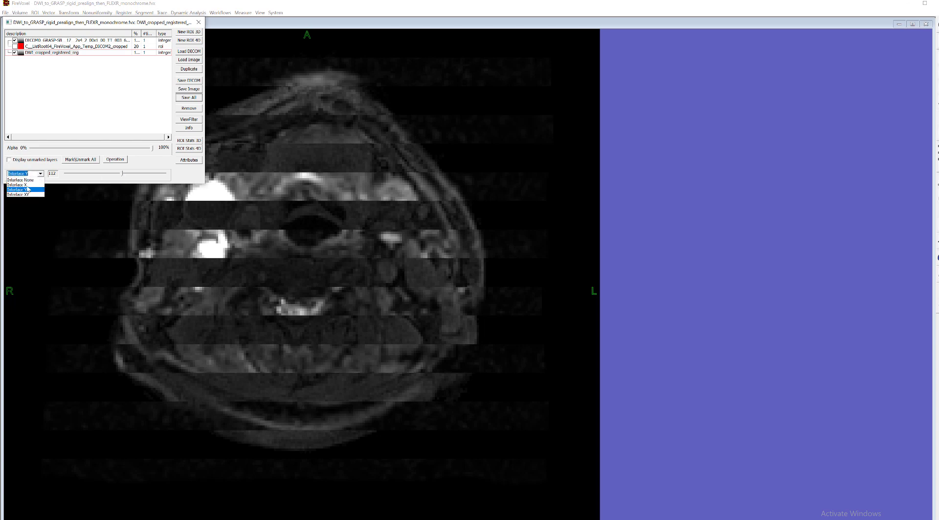
click(27, 193)
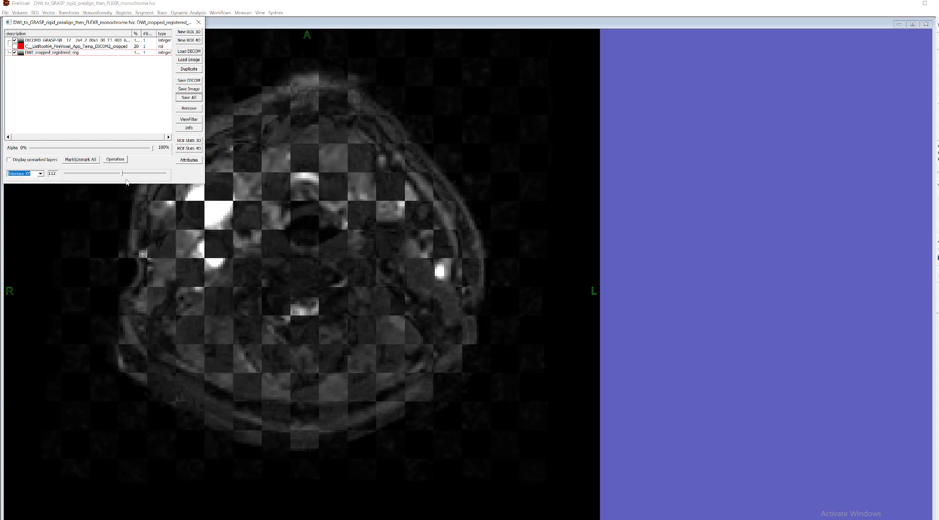
drag(121, 175, 141, 179)
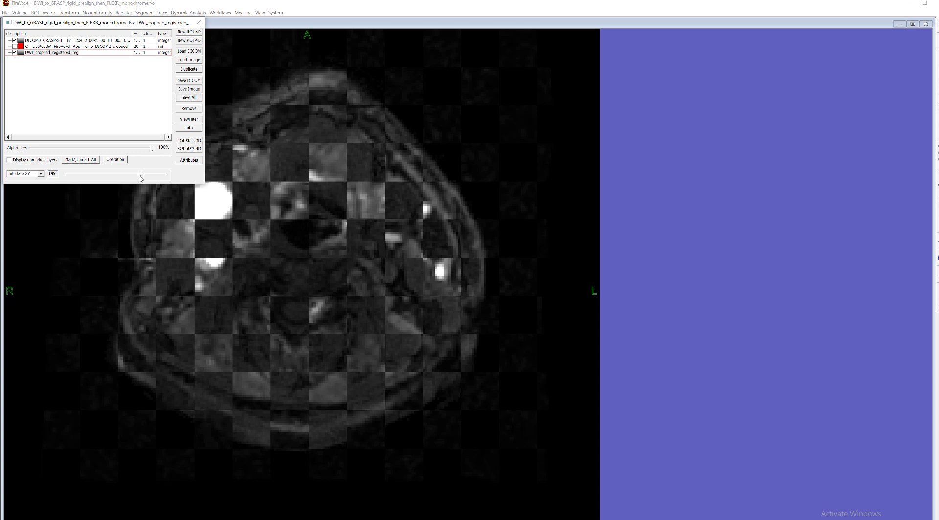
drag(141, 178, 105, 175)
click(40, 174)
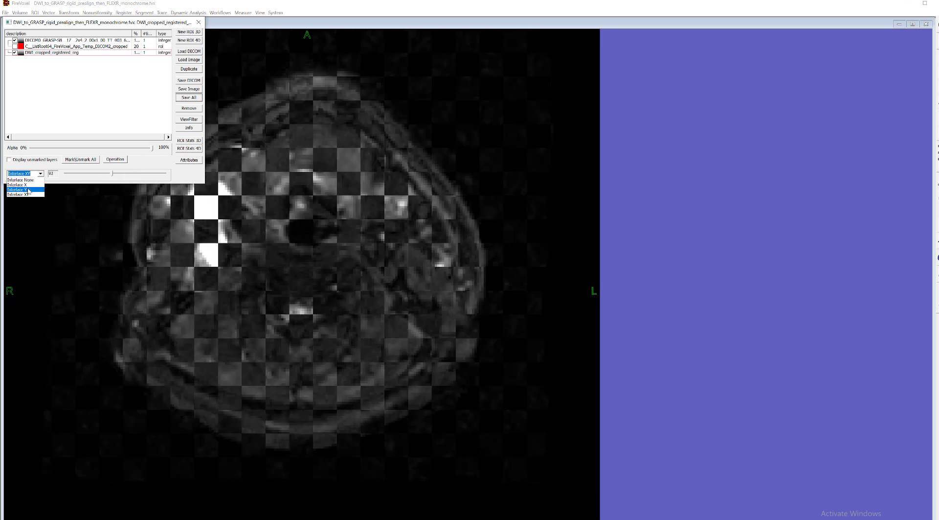
click(27, 190)
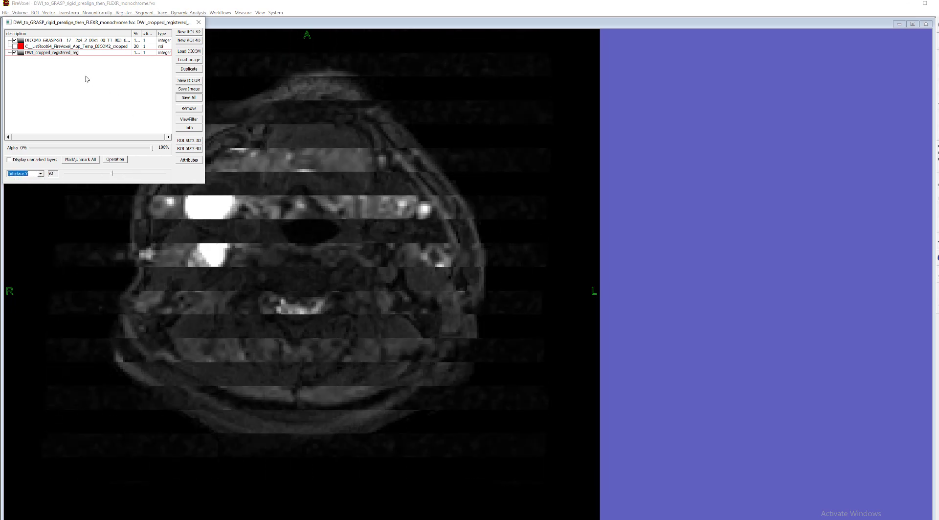
Set the DWI_cropped_registered_reg layer's colour mapping to Red.
click(191, 127)
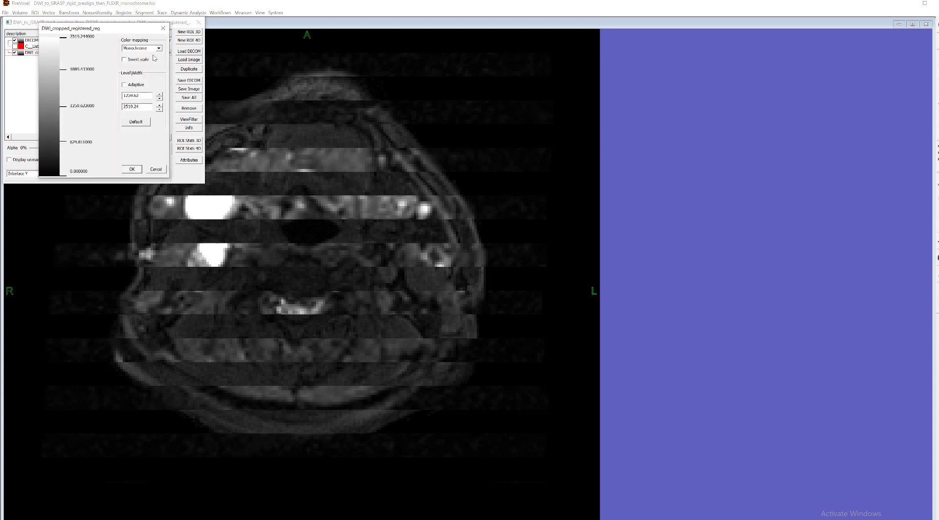
click(141, 48)
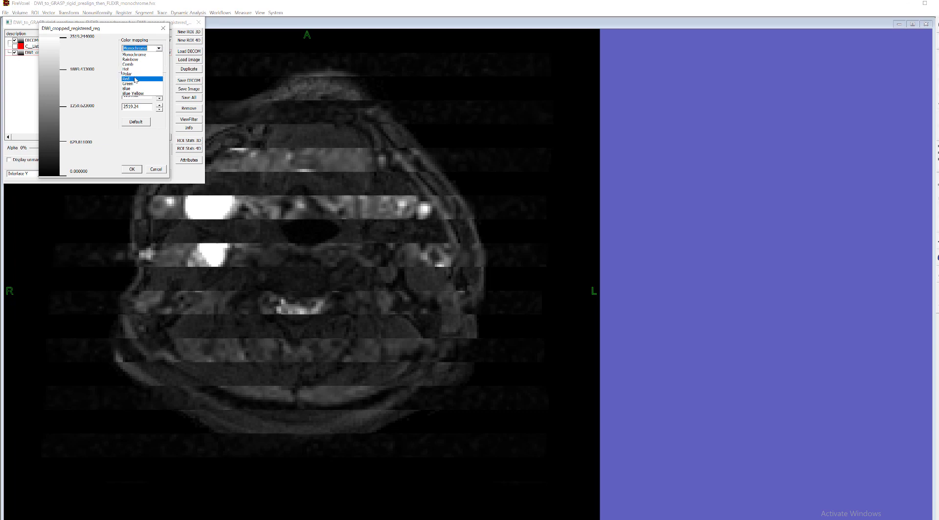
click(135, 79)
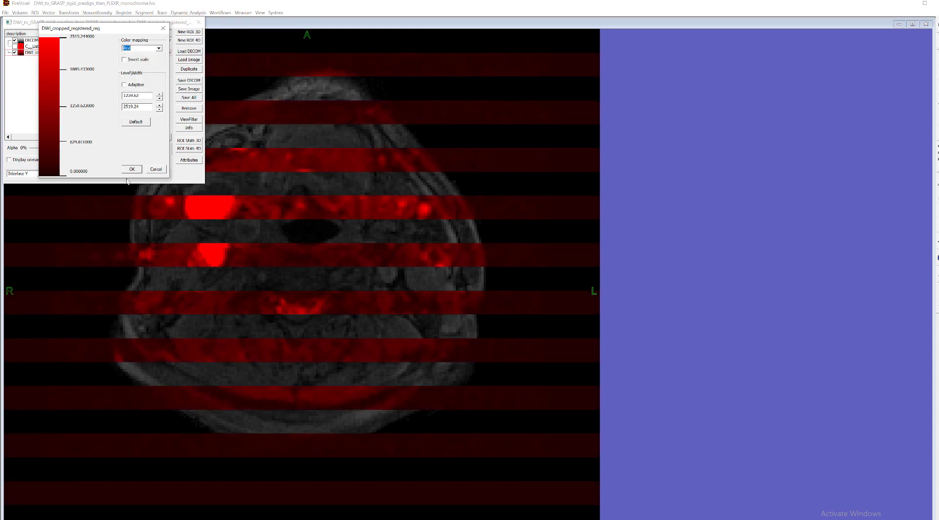